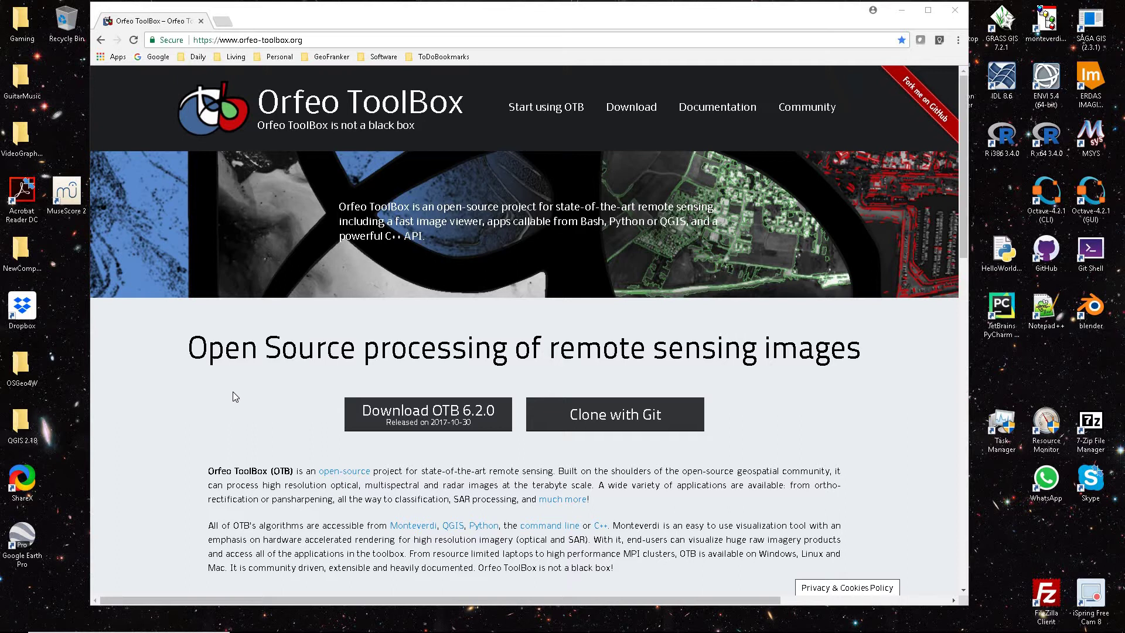
# Open C:\OTB620 in File Explorer and move the window to the right.
pyautogui.scroll(-2, 244, 388)
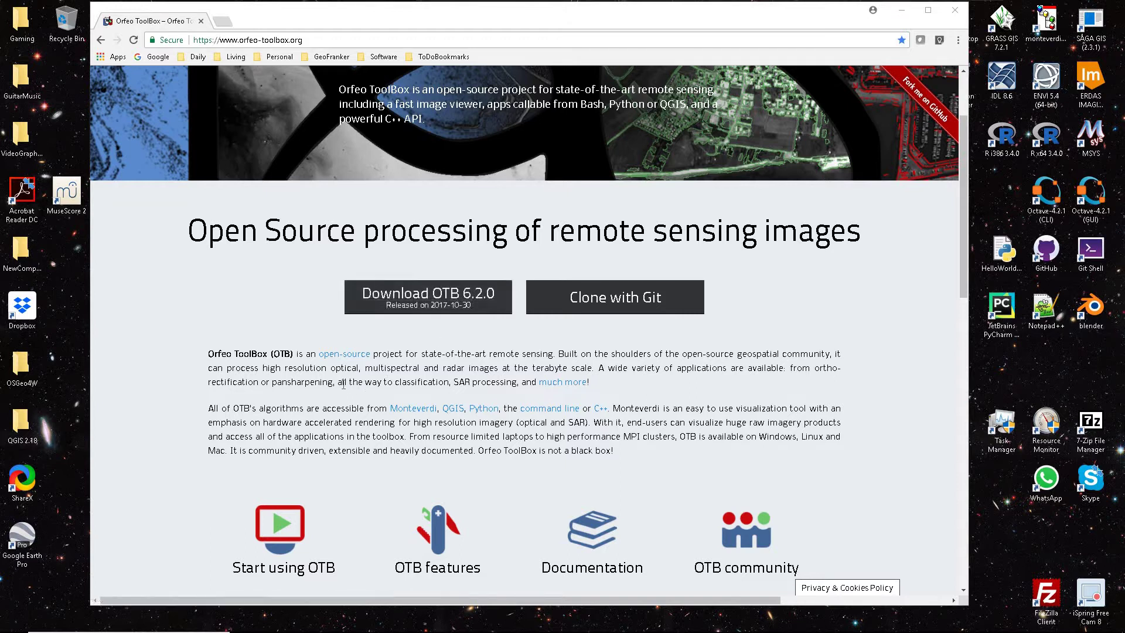
pyautogui.scroll(-3, 335, 387)
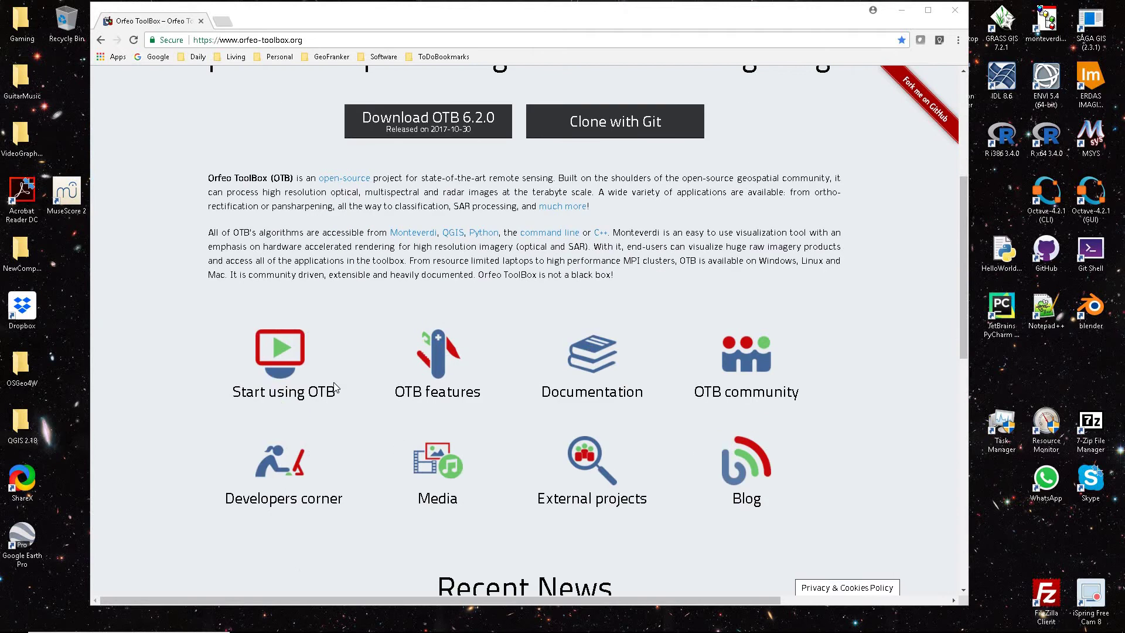
pyautogui.scroll(-3, 336, 387)
pyautogui.scroll(-2, 335, 387)
pyautogui.scroll(10, 337, 389)
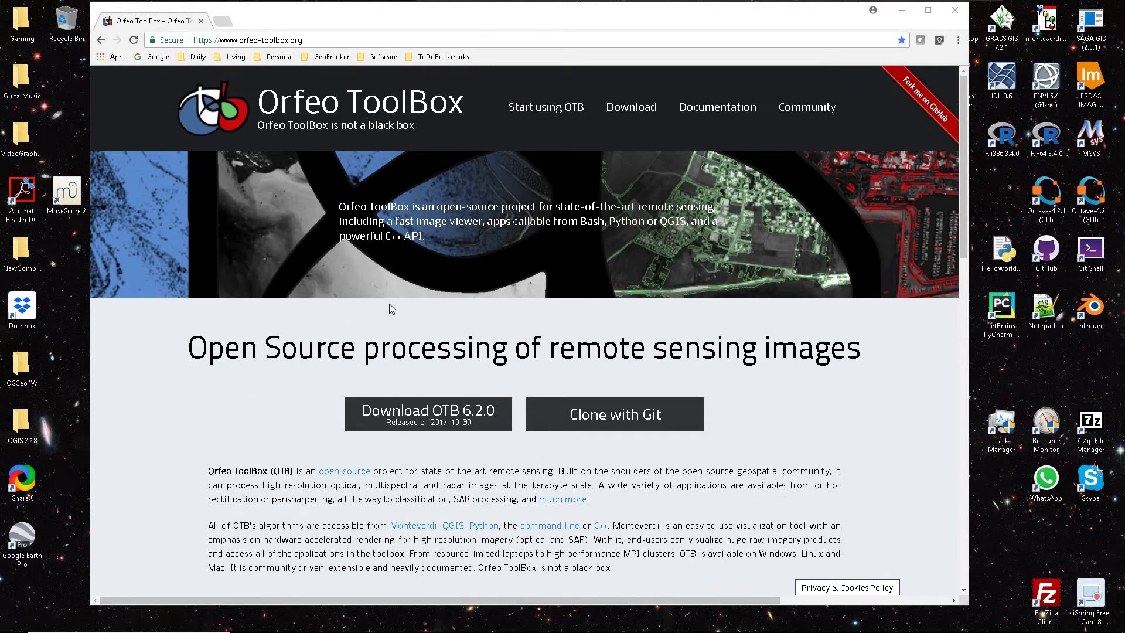
pyautogui.press('super+e')
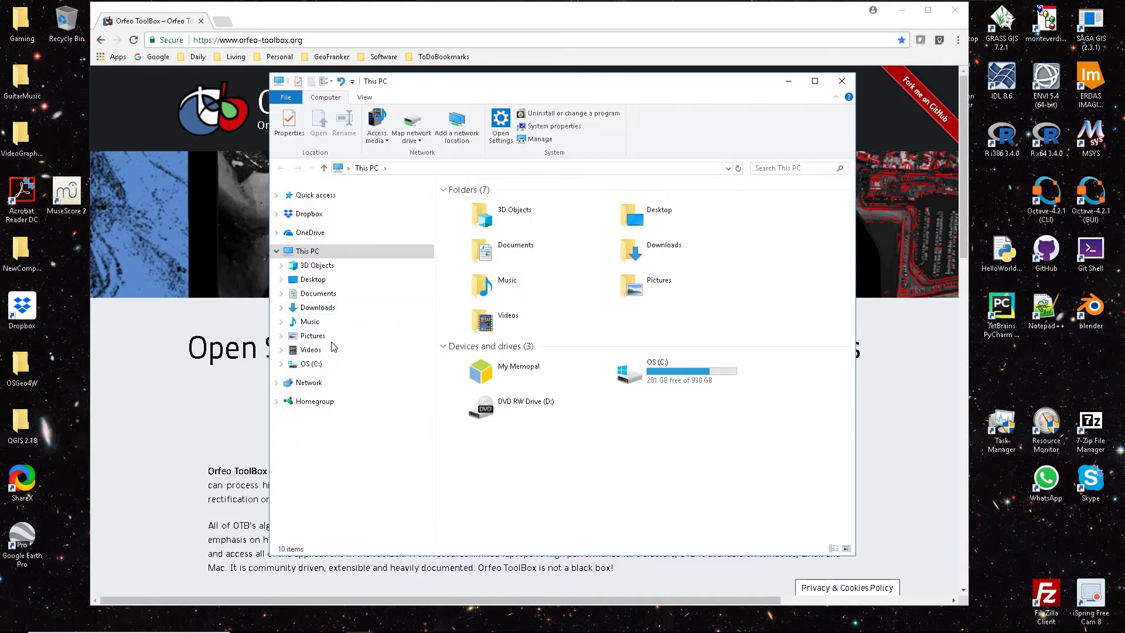
pyautogui.click(313, 365)
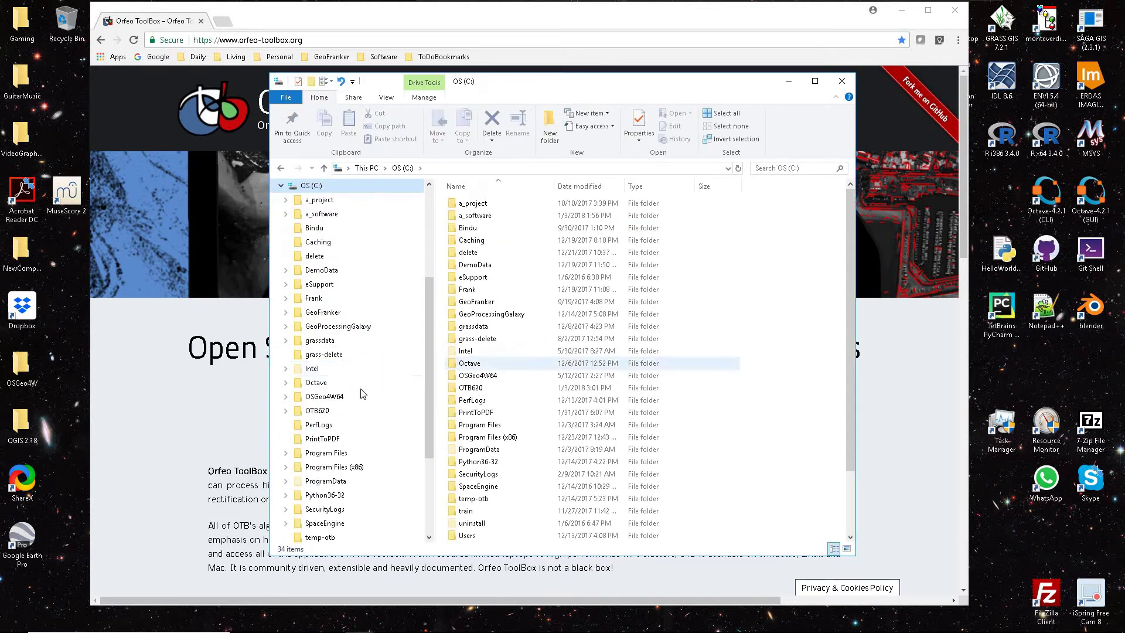
pyautogui.click(313, 411)
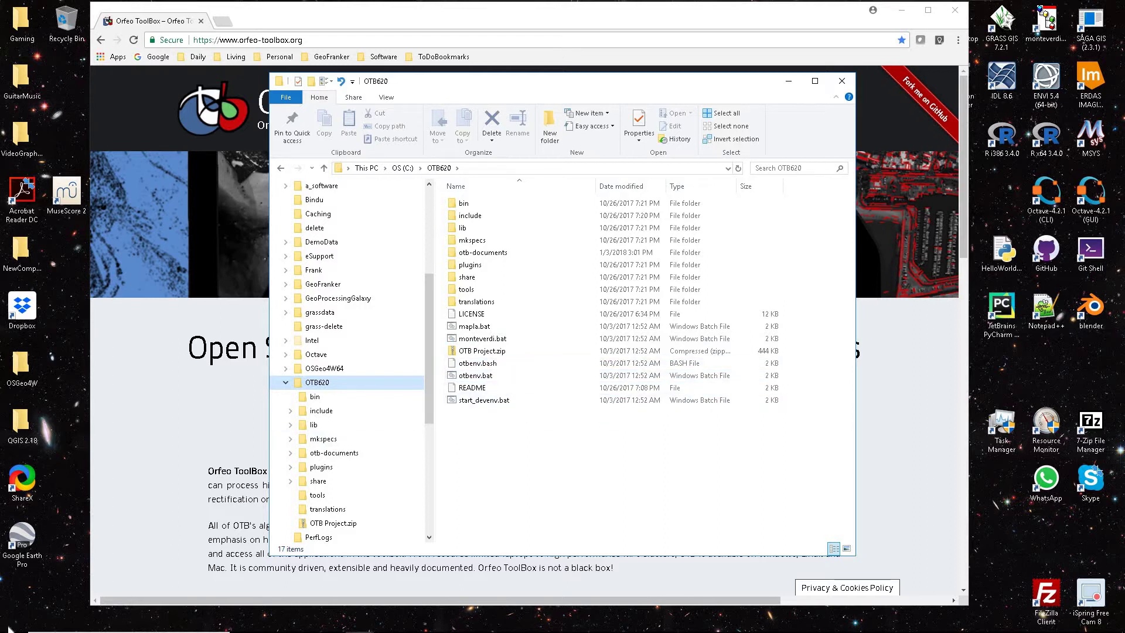
pyautogui.moveTo(14, 623)
pyautogui.moveTo(565, 88); pyautogui.dragTo(766, 101)
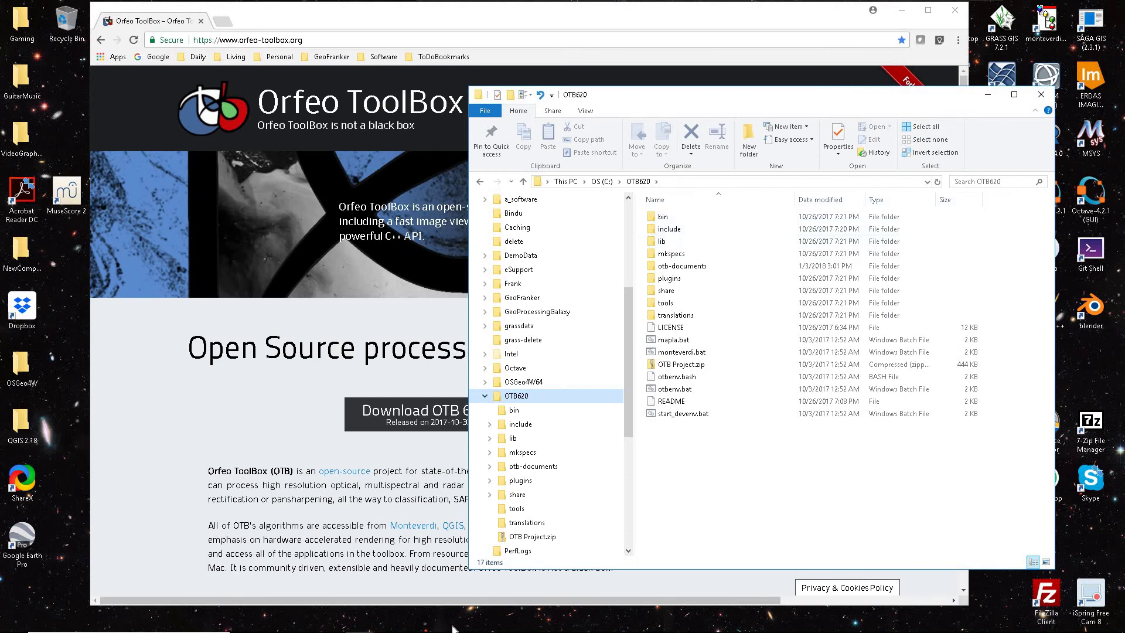
# Bring Chrome forward and go to the Orfeo ToolBox Documentation page.
pyautogui.click(489, 21)
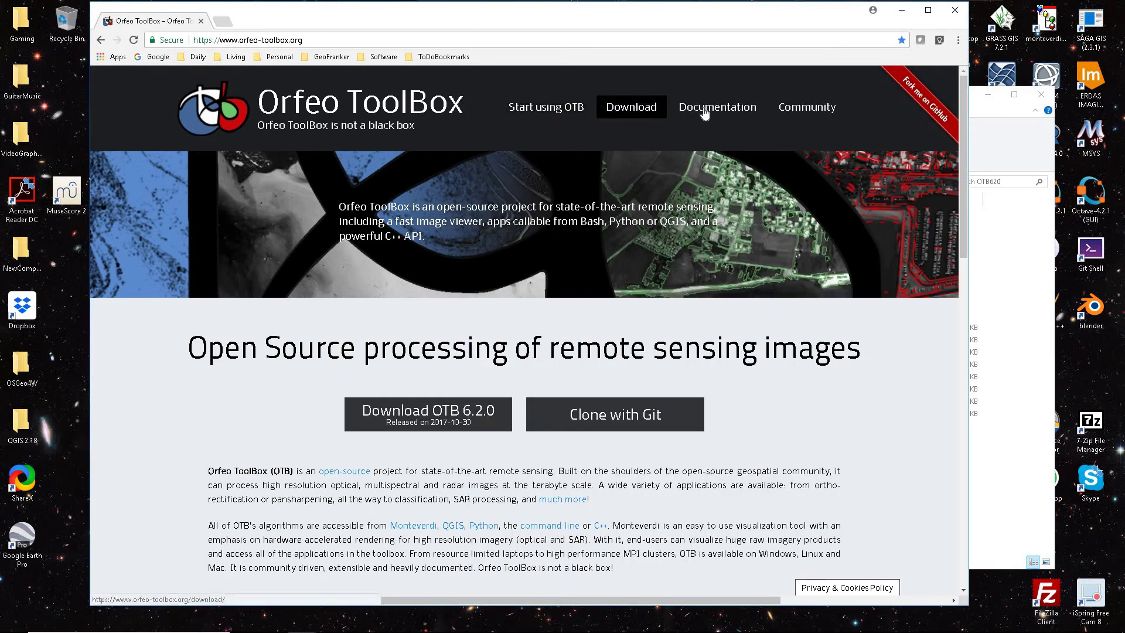
pyautogui.moveTo(705, 113)
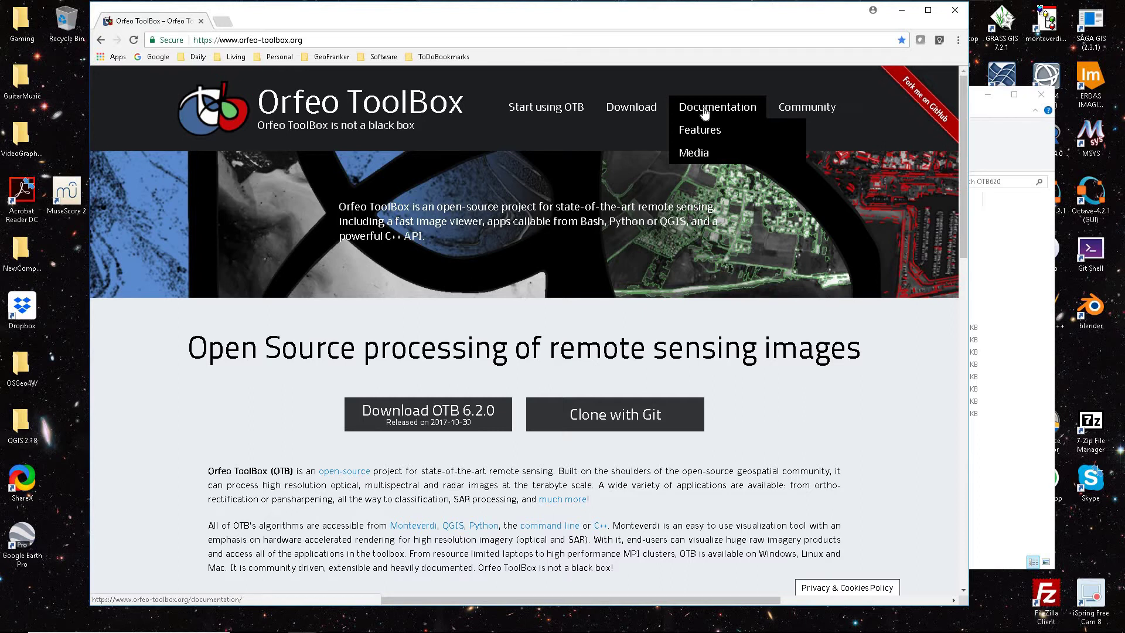
pyautogui.click(705, 114)
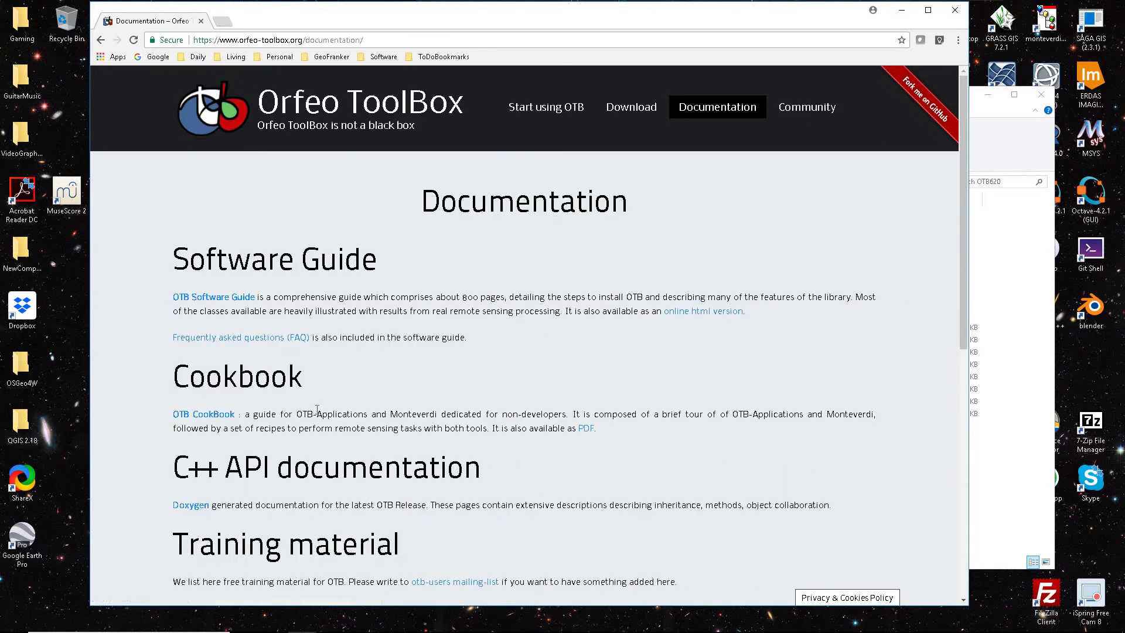
pyautogui.scroll(-2, 293, 298)
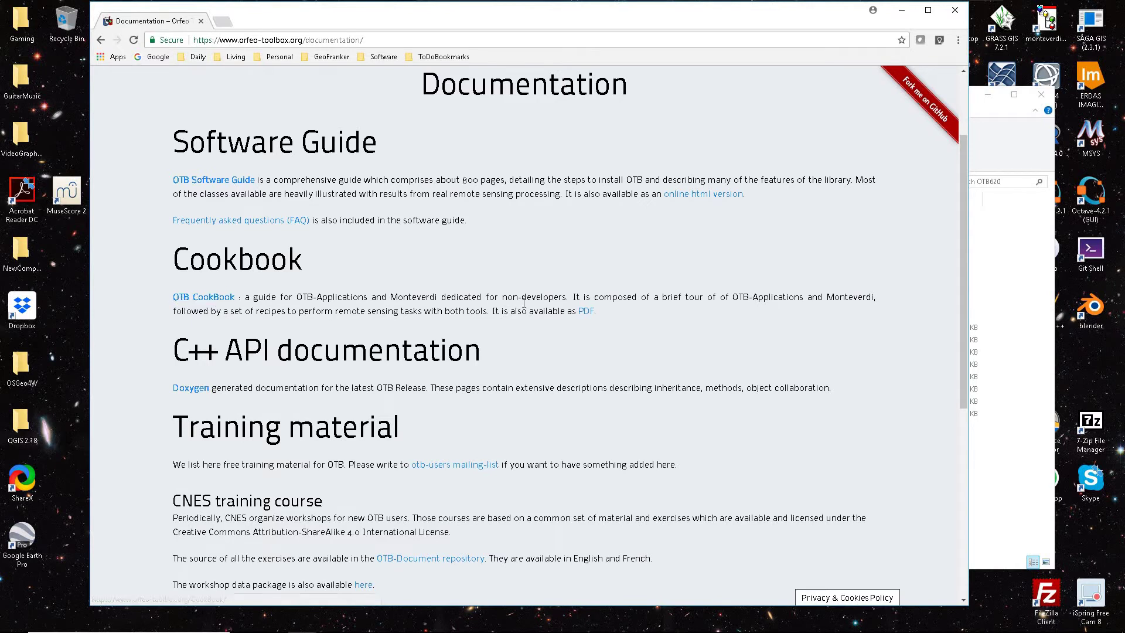
pyautogui.moveTo(489, 297); pyautogui.dragTo(568, 297)
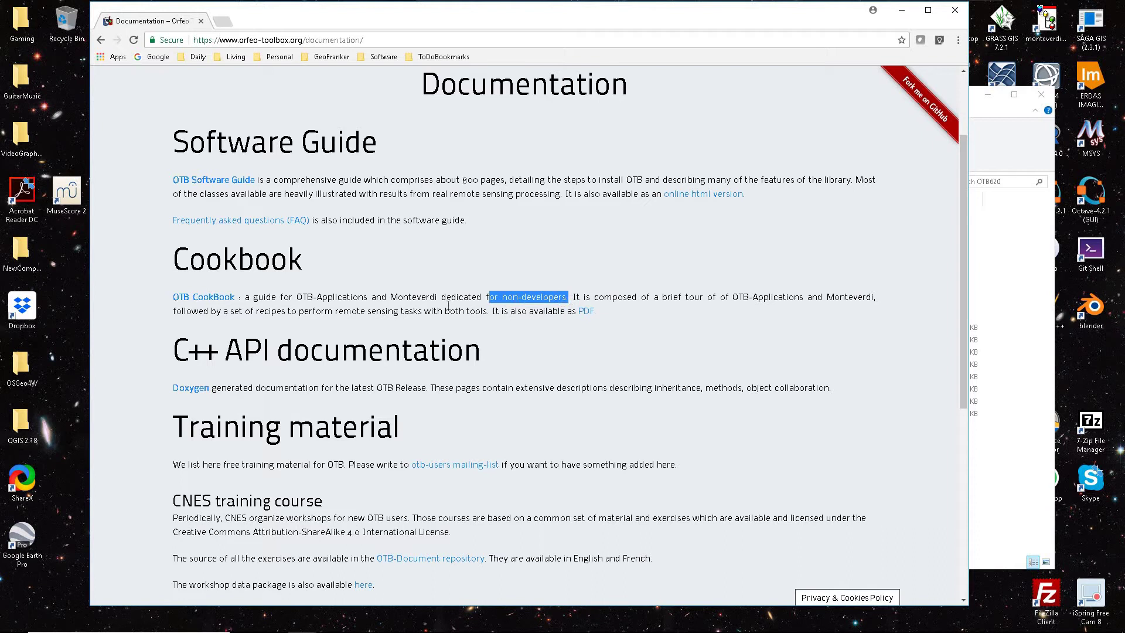
pyautogui.doubleClick(404, 297)
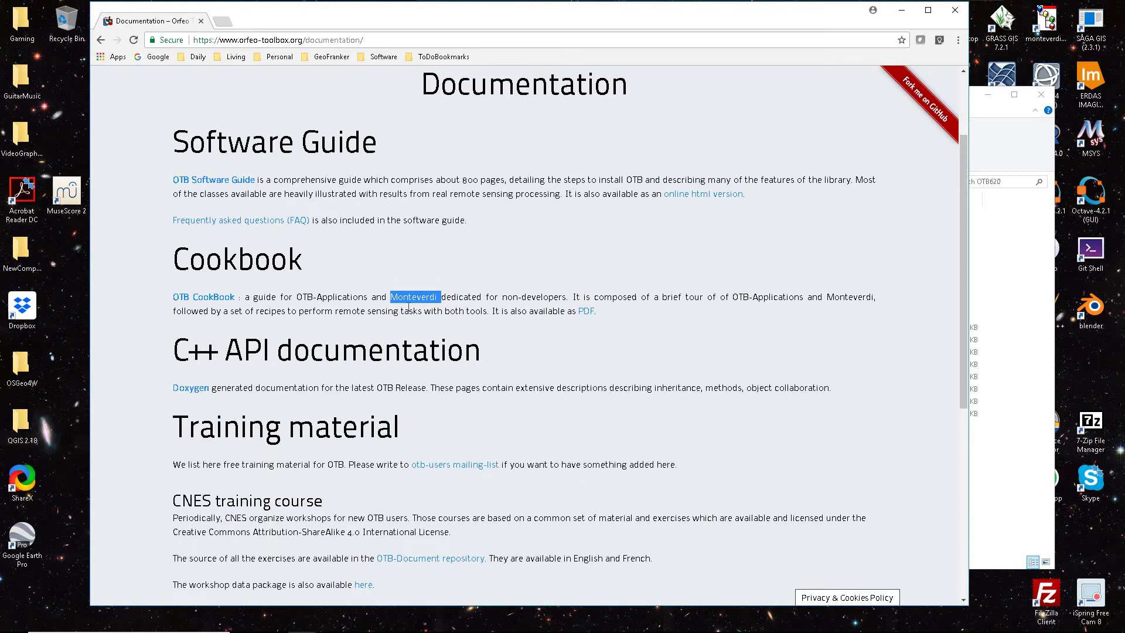
# Launch Command Prompt, change to the OTB620 folder with cd ../../OTB6, and run dir.
pyautogui.click(115, 623)
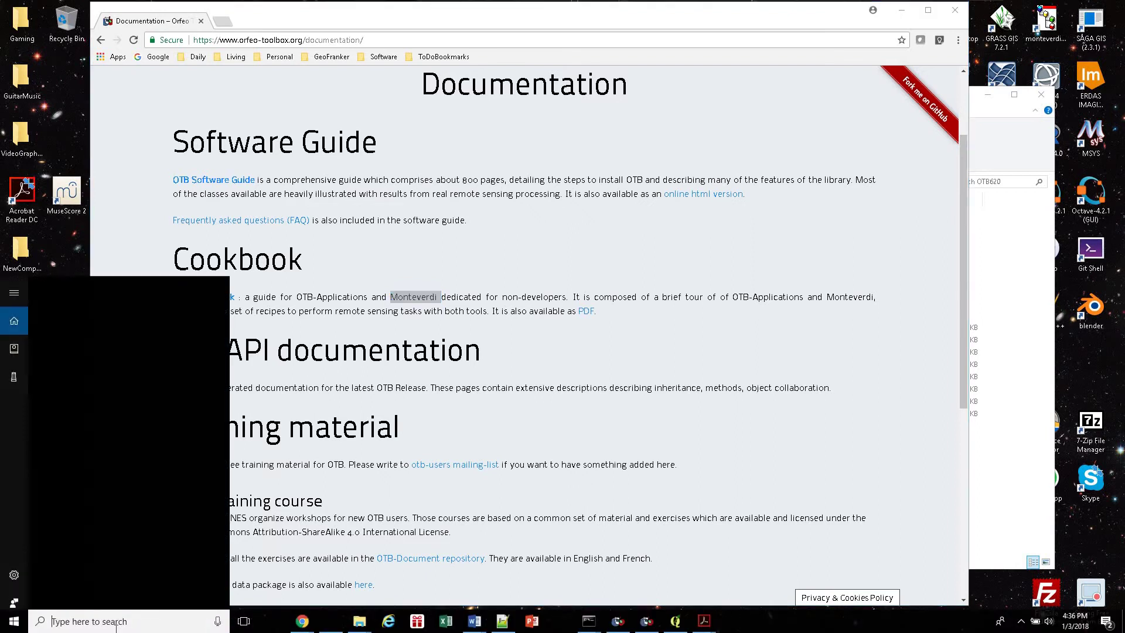
pyautogui.write('cmd')
pyautogui.press('Return')
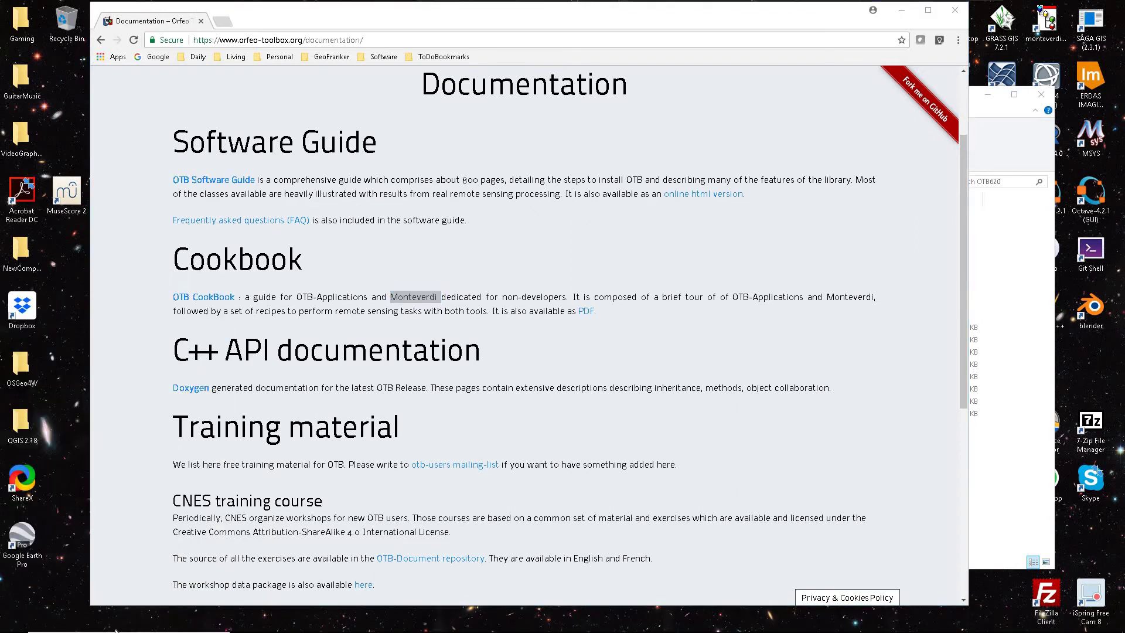
pyautogui.write('cd')
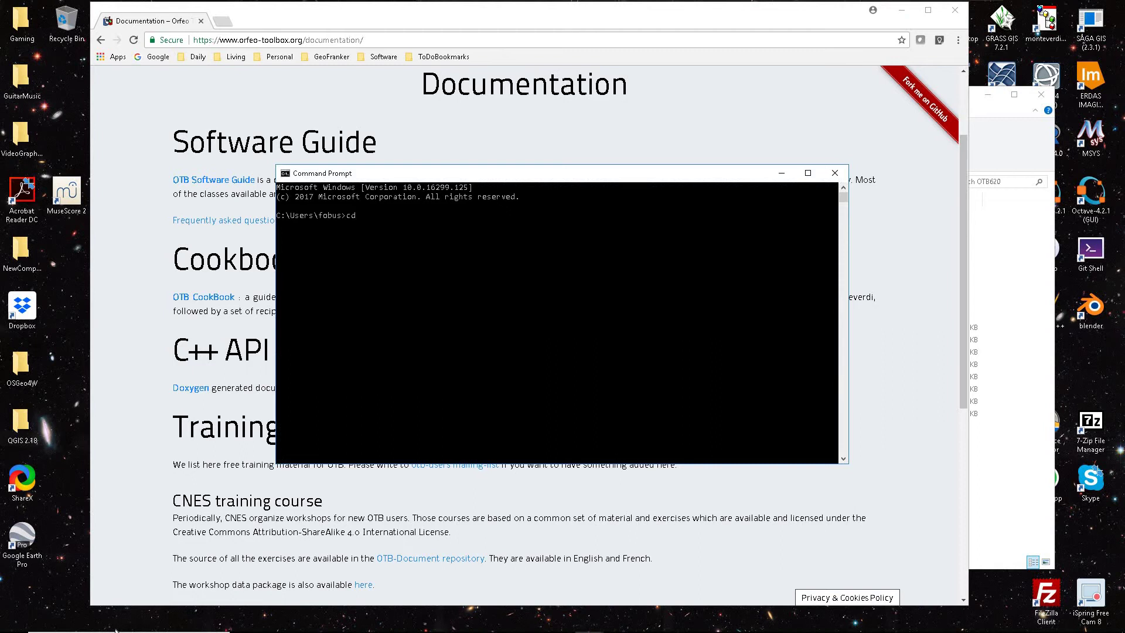
pyautogui.write(' ../../OTB620')
pyautogui.press('Return')
pyautogui.write('dir')
pyautogui.press('Return')
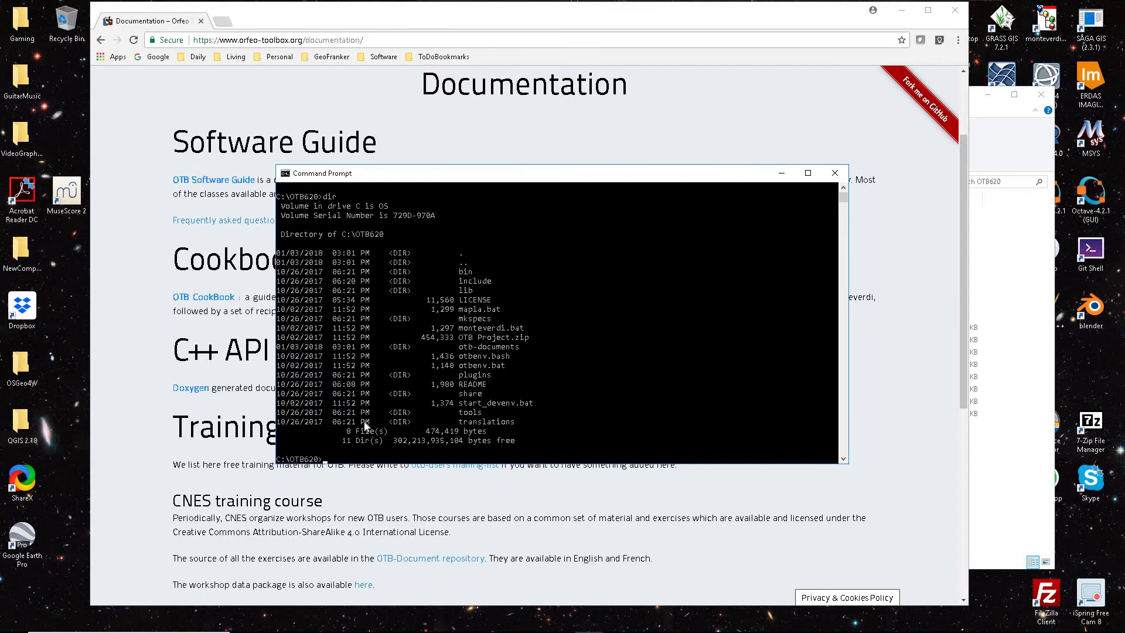
# Arrange the console and the OTB620 folder window side by side.
pyautogui.moveTo(582, 172); pyautogui.dragTo(399, 115)
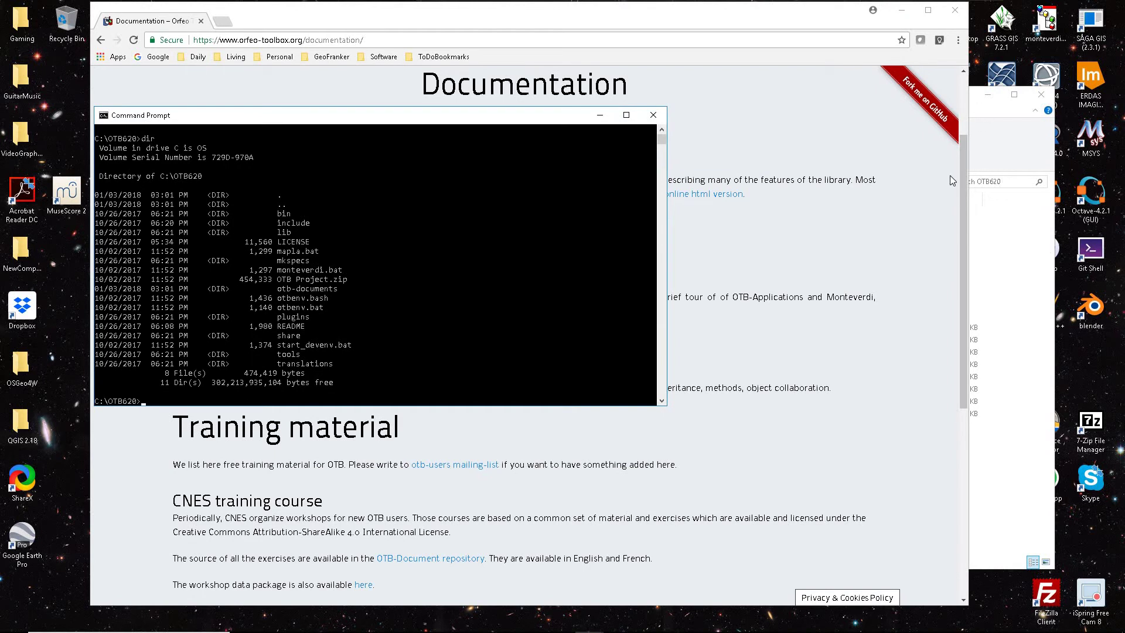
pyautogui.click(987, 114)
pyautogui.moveTo(823, 99); pyautogui.dragTo(867, 85)
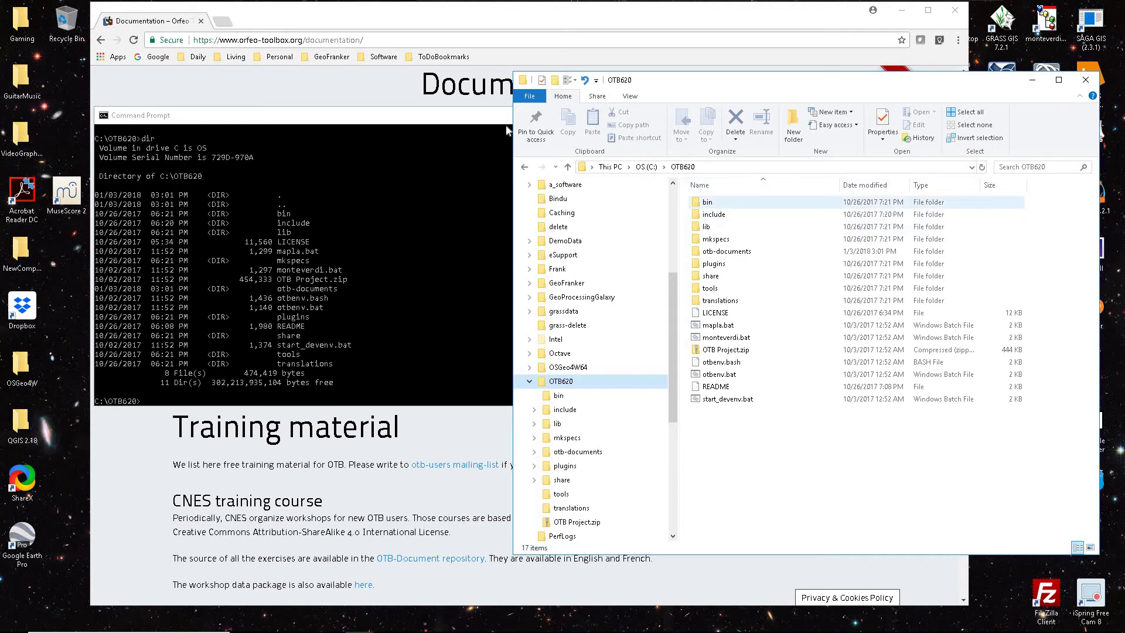
pyautogui.moveTo(493, 121); pyautogui.dragTo(471, 114)
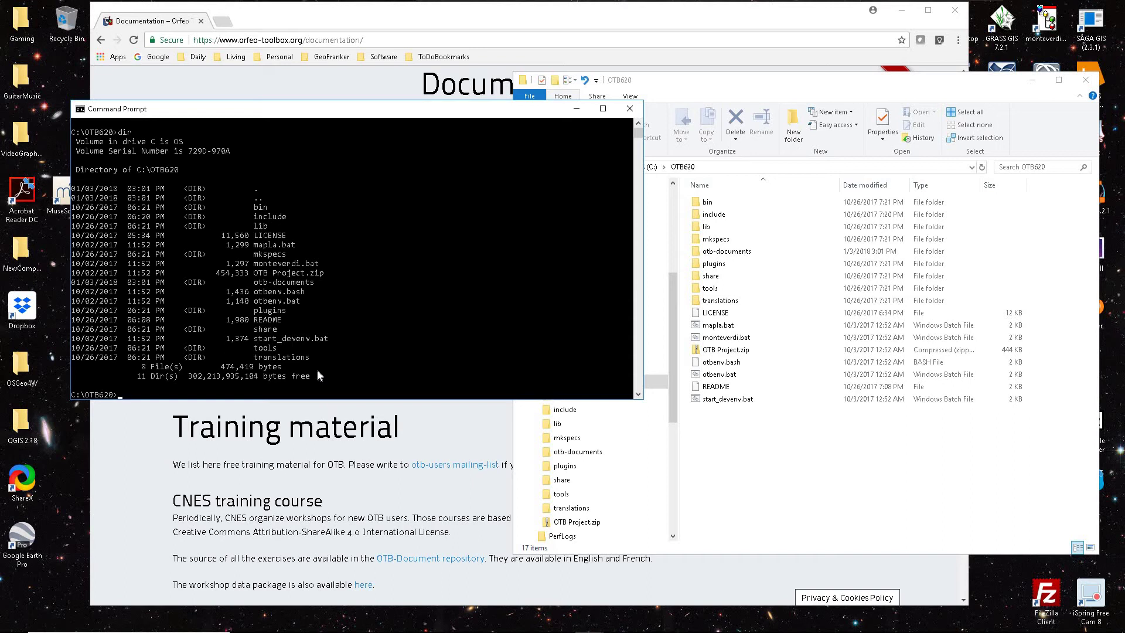
# Run otbenv.bat at the C:\OTB620 prompt, then enter otbcli_rescale.
pyautogui.write('otbenv.bat')
pyautogui.press('Return')
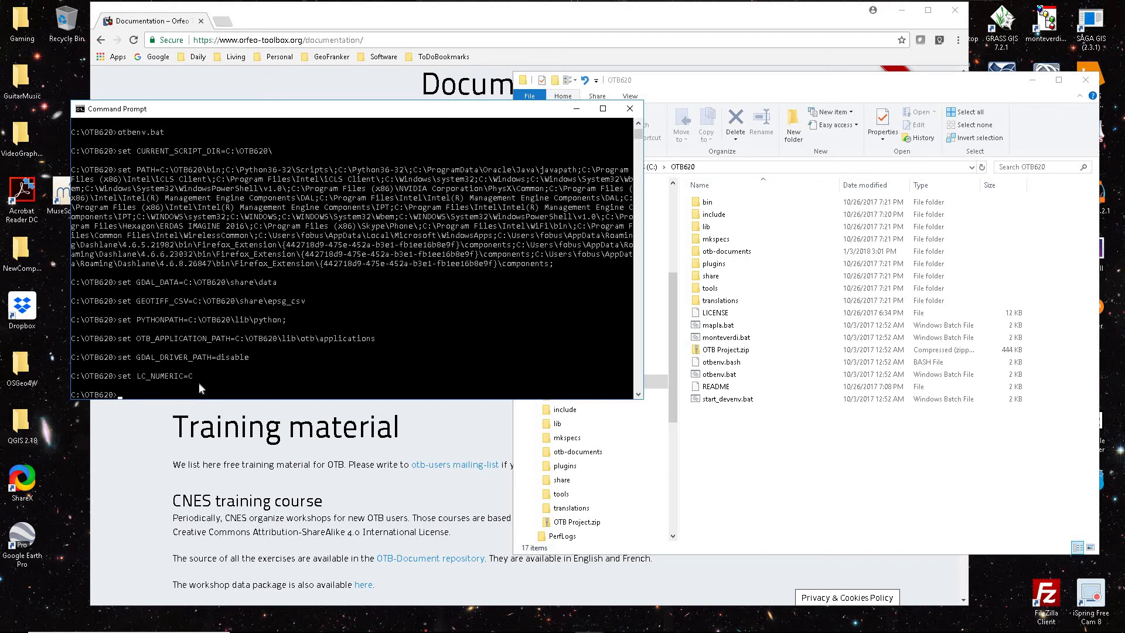
pyautogui.write('otbcli_rescale')
# Run otbcli_rescale to show its help, then type 'otbgui rescale' for the GUI.
pyautogui.press('Return')
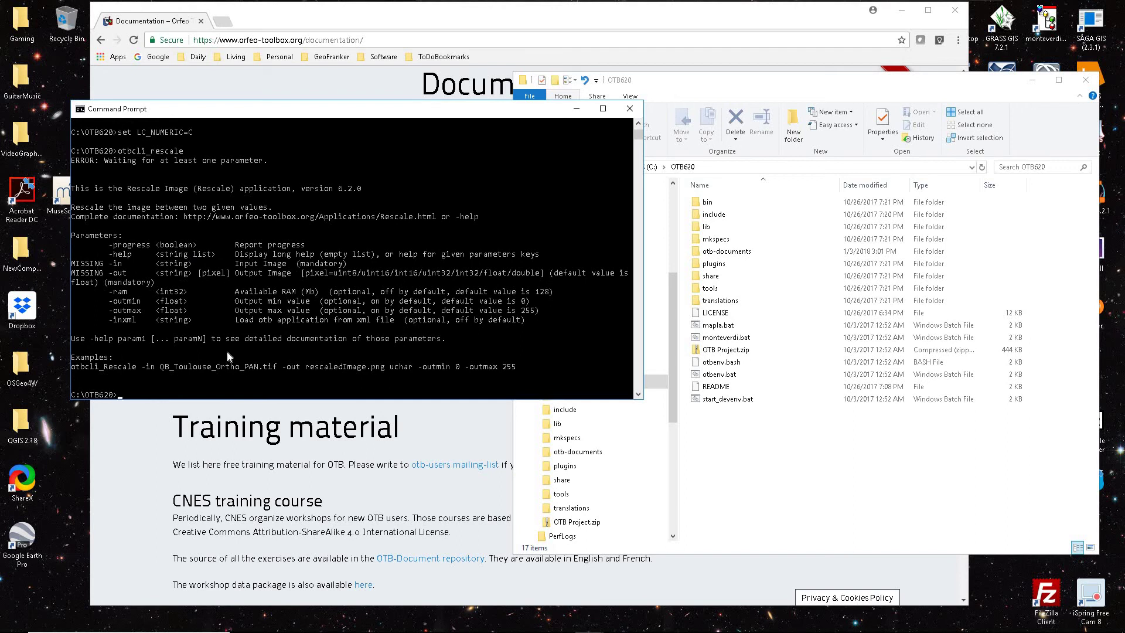
pyautogui.write('otbgui_ rescale')
pyautogui.press('Return')
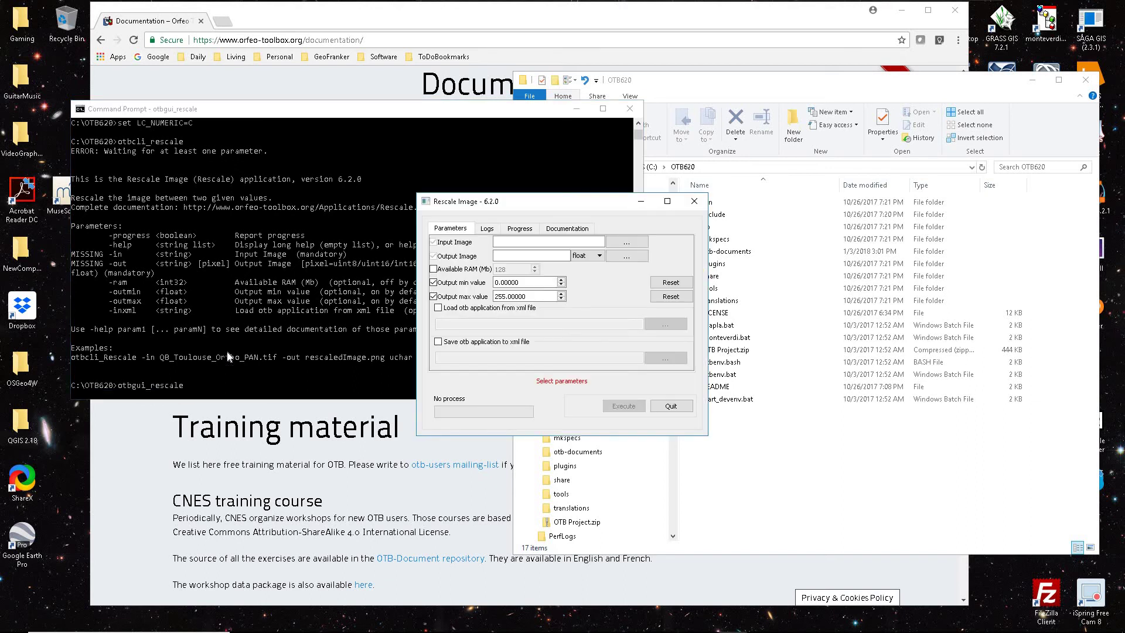